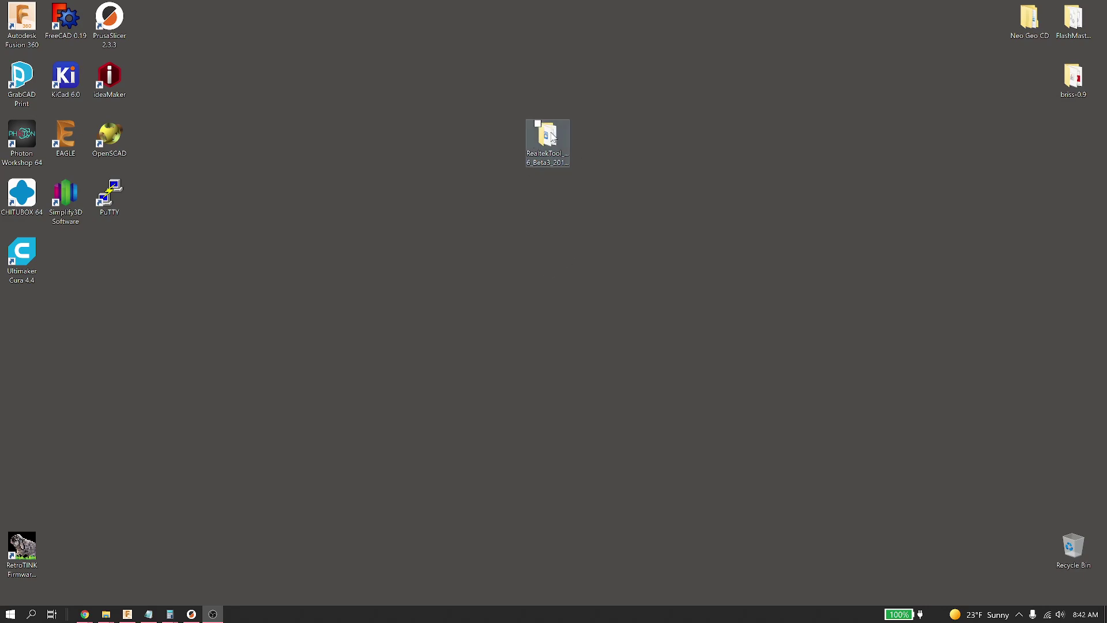
- Open the RealtekTool_V3 6_Beta3_20171024 folder on the desktop and launch RTDTool.exe from it
double_click(547, 139)
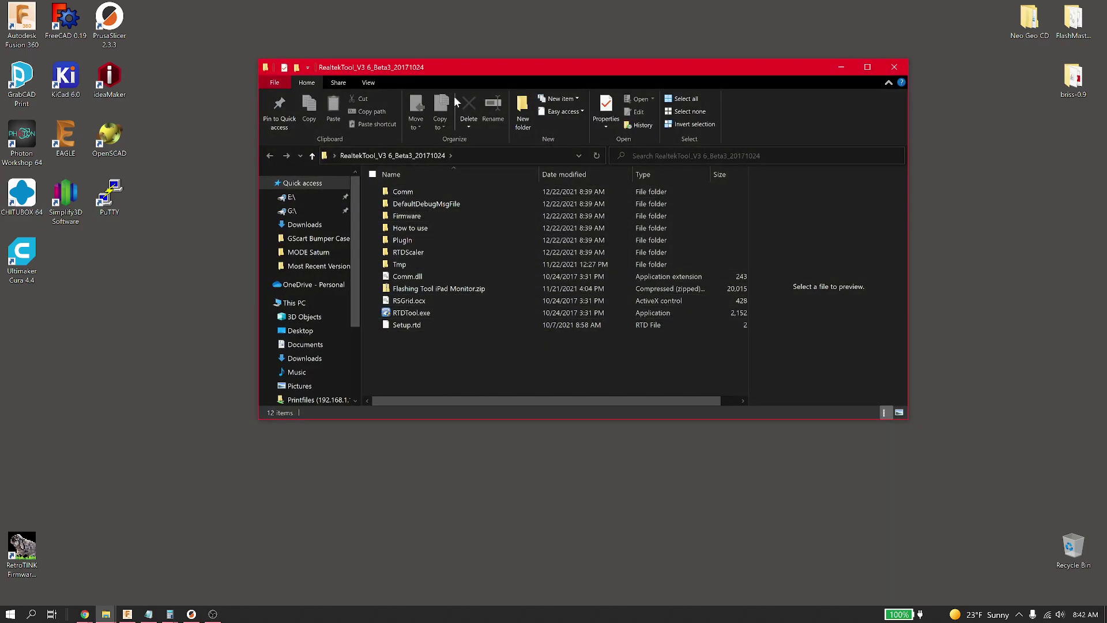
left_click_drag(552, 66, 549, 184)
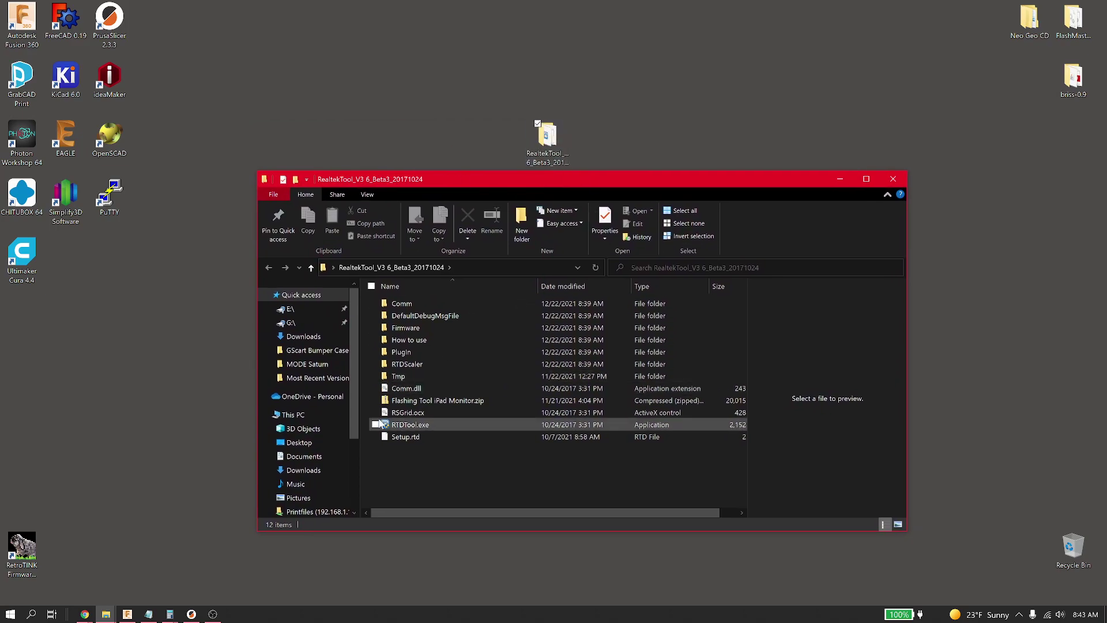
left_click_drag(473, 181, 472, 60)
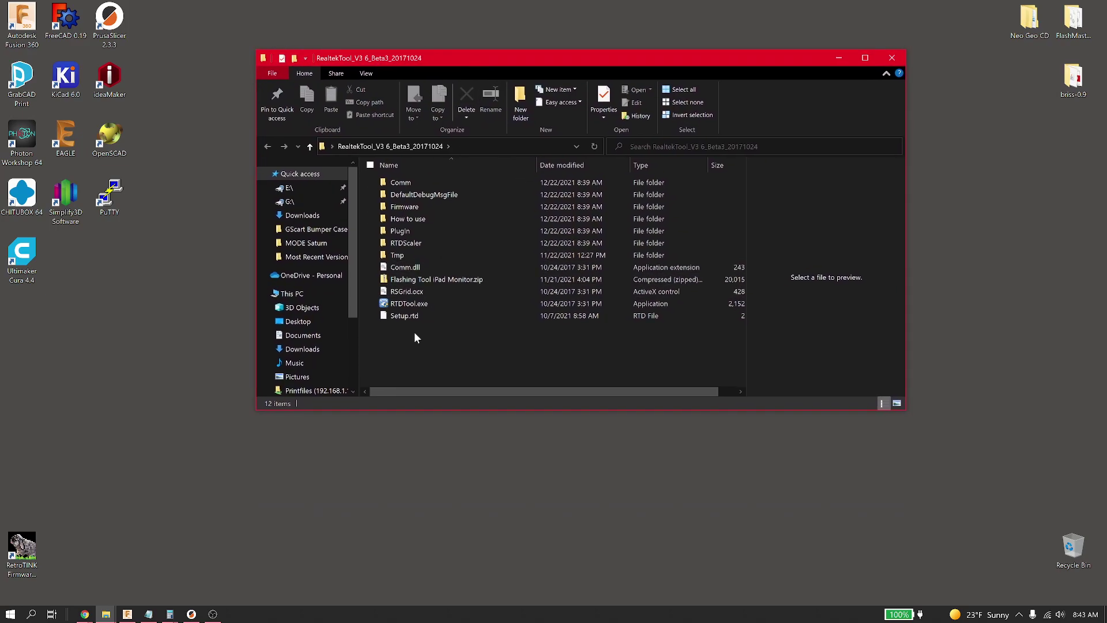
double_click(417, 304)
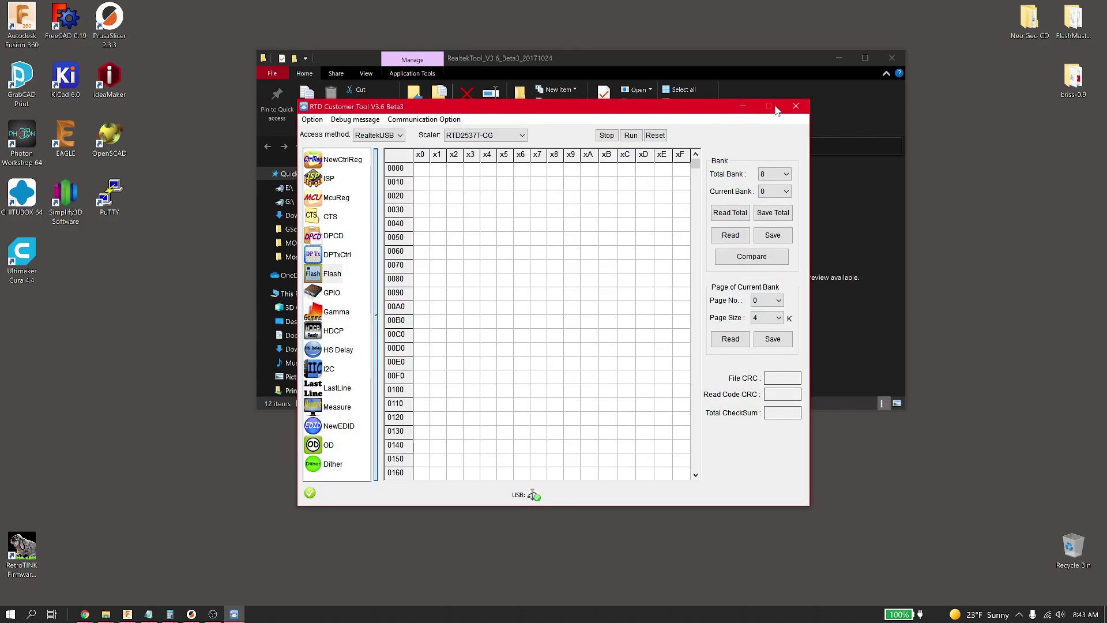
left_click_drag(658, 115, 673, 94)
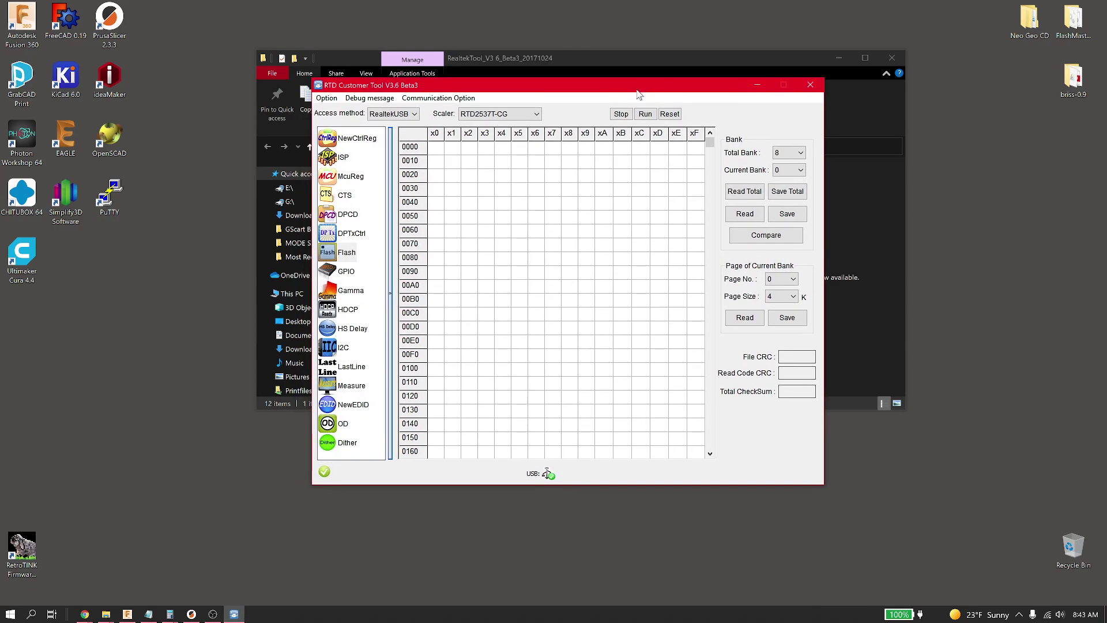
- Detect the Realtek USB device in the communication options, choose device 0 and accept the adjustment settings
left_click(445, 98)
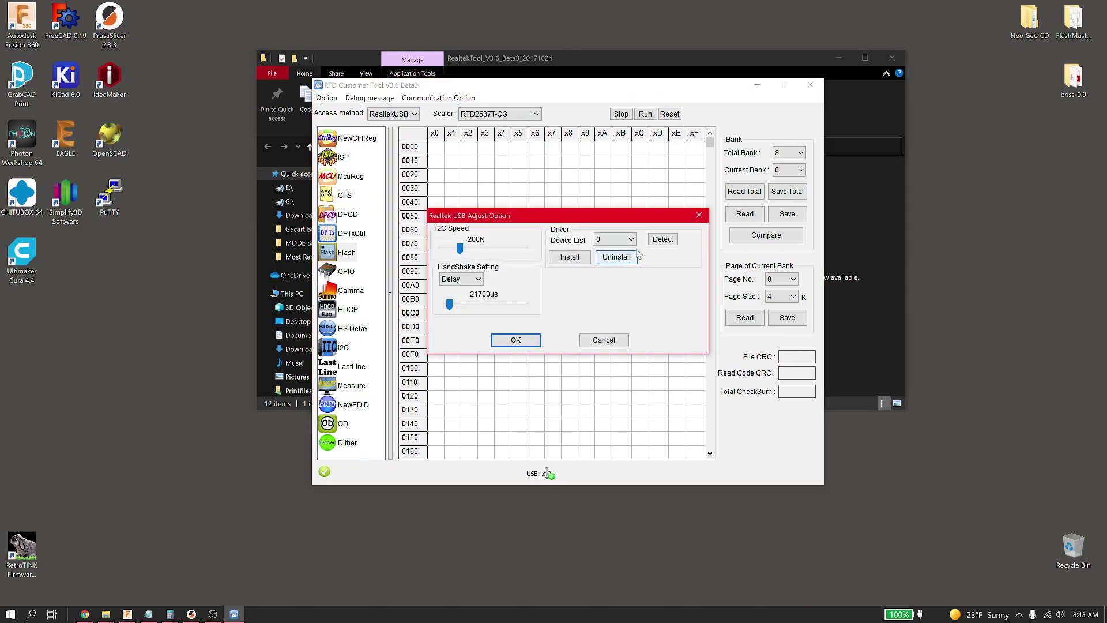
left_click(573, 261)
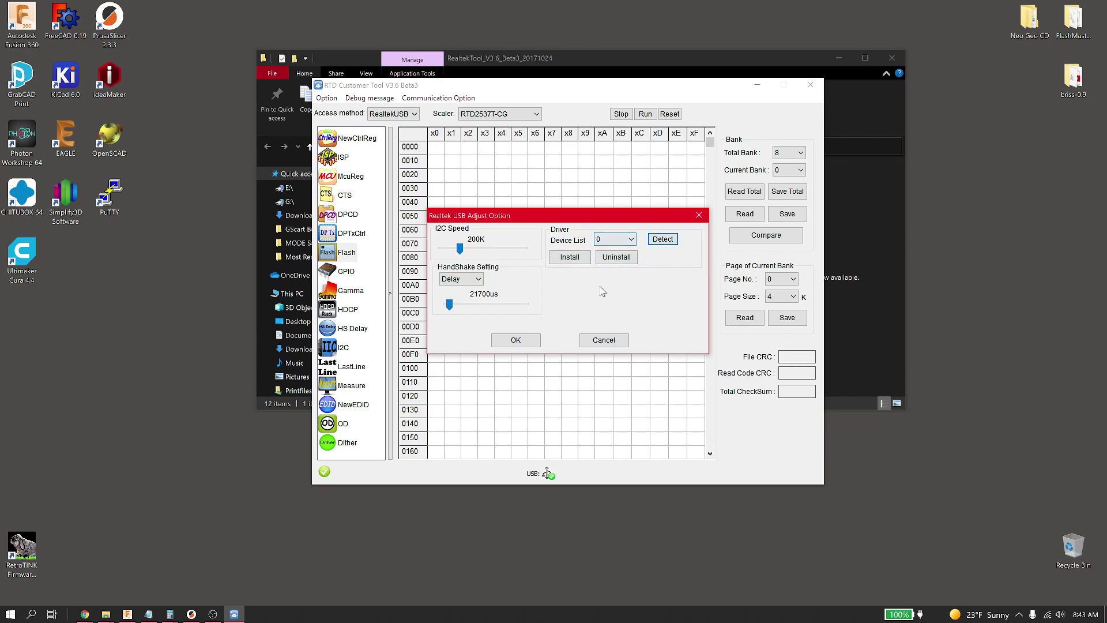
left_click(631, 239)
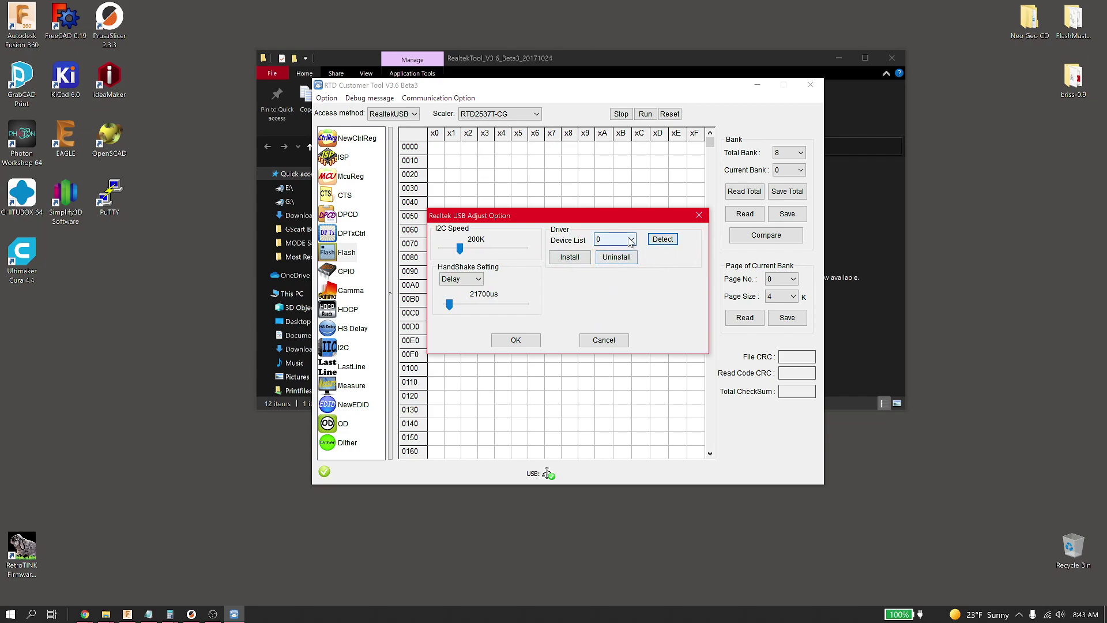
left_click(663, 248)
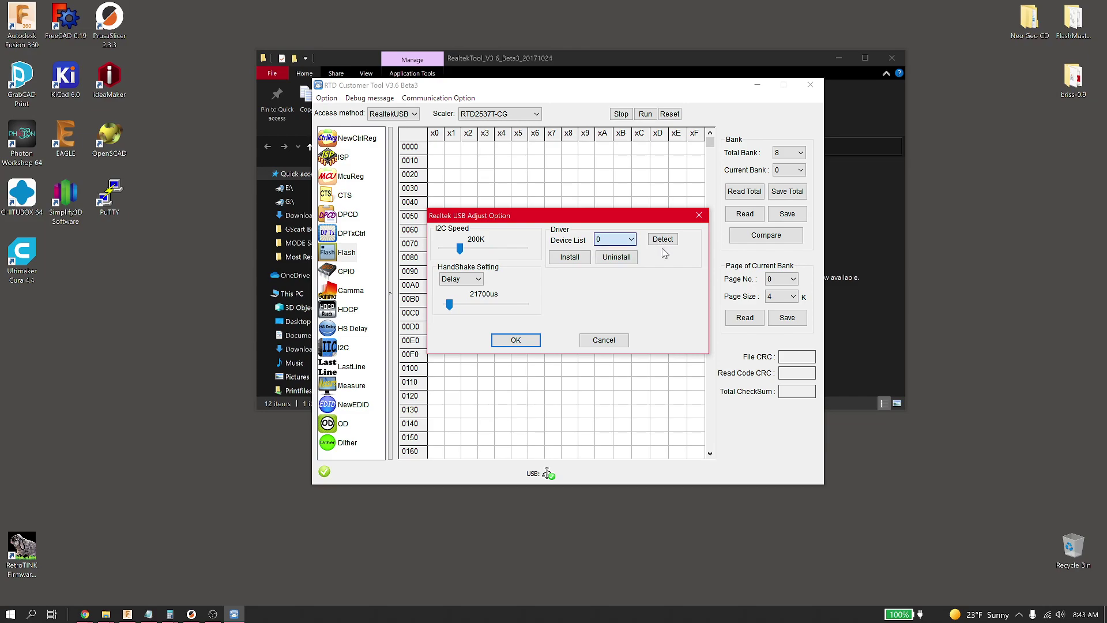
left_click(508, 342)
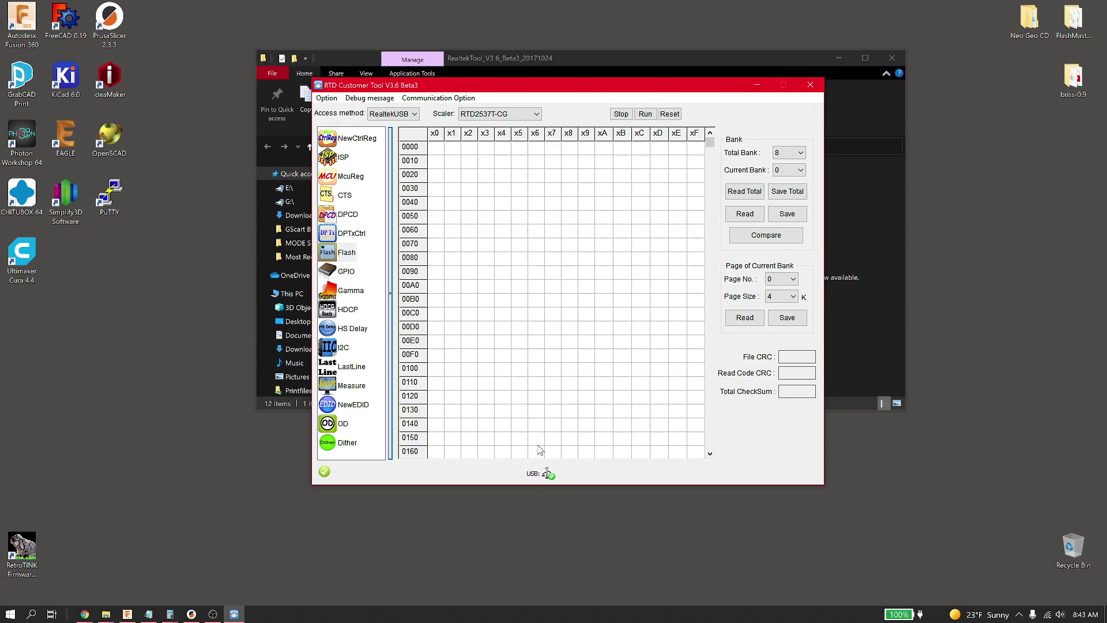
- Reset the scaler and read its total flash contents with the total bank count set to 8
left_click(671, 116)
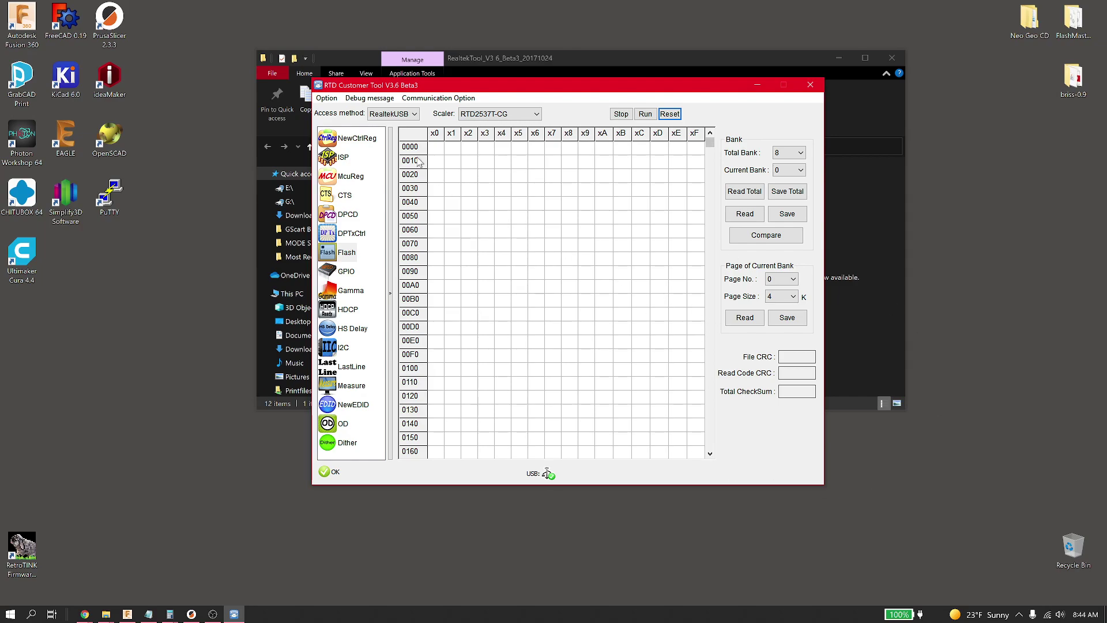
left_click(348, 253)
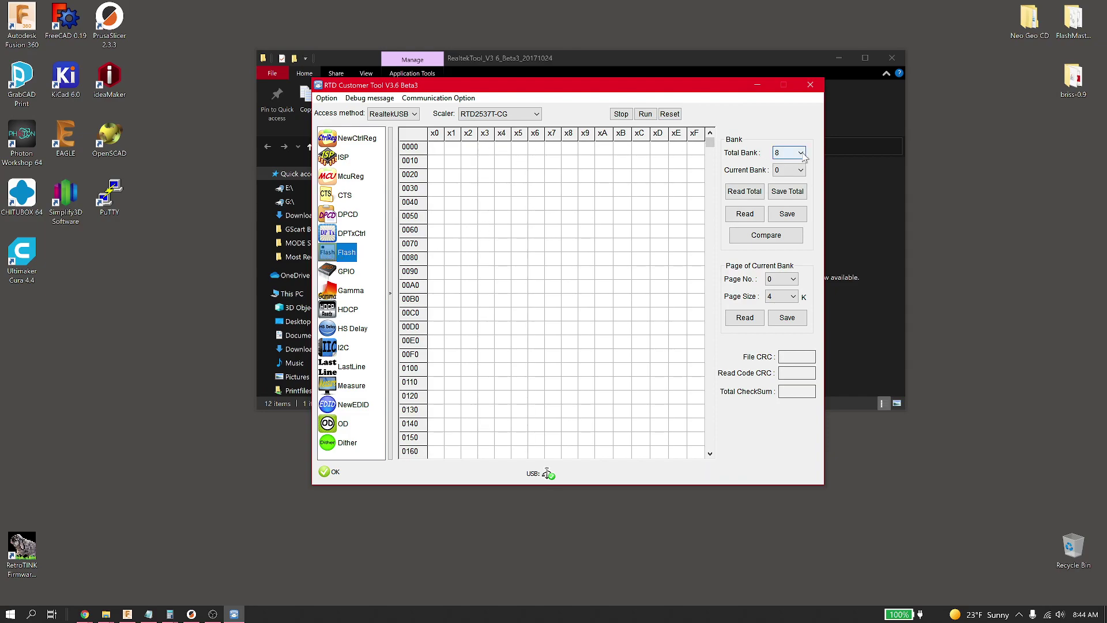
left_click(802, 157)
left_click(789, 163)
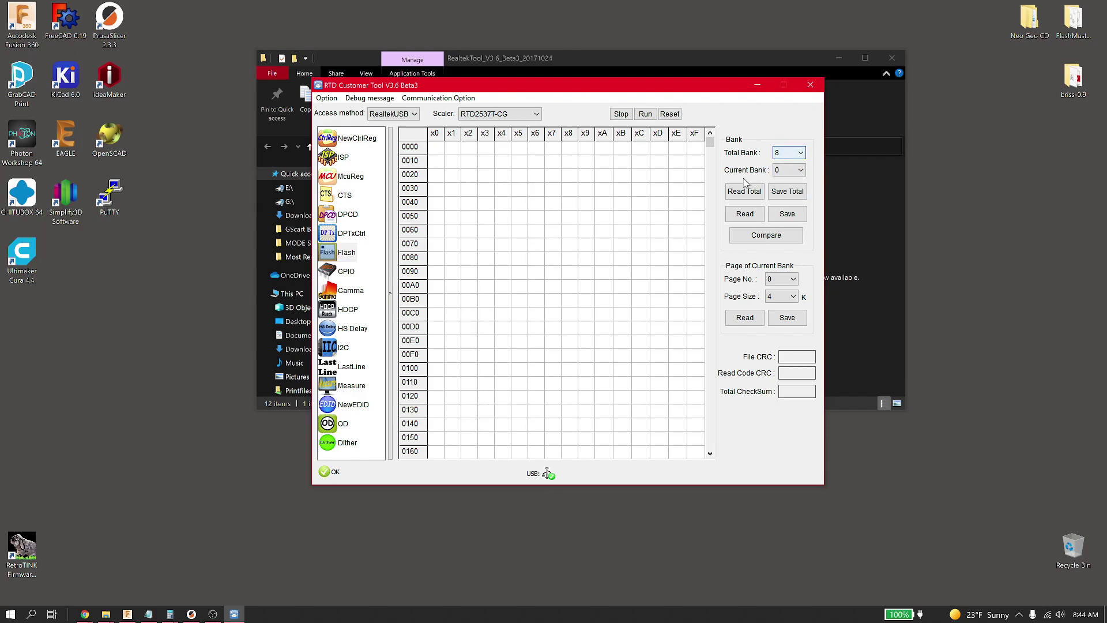
left_click(745, 193)
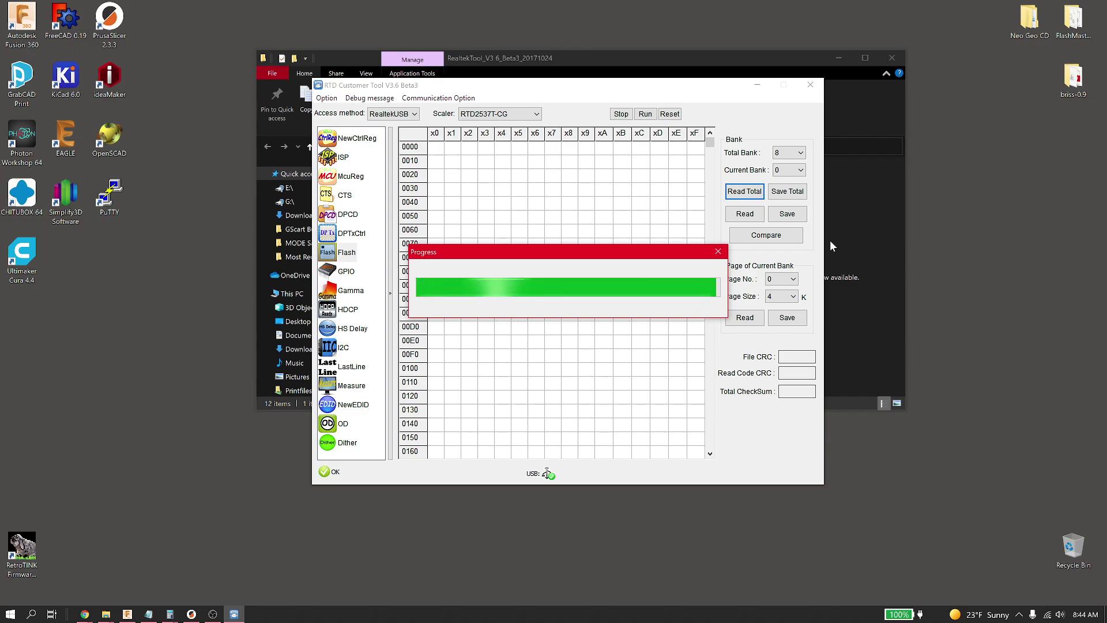
- Save the total flash contents as backup.bin in the RealtekTool Firmware folder on the desktop
left_click(788, 194)
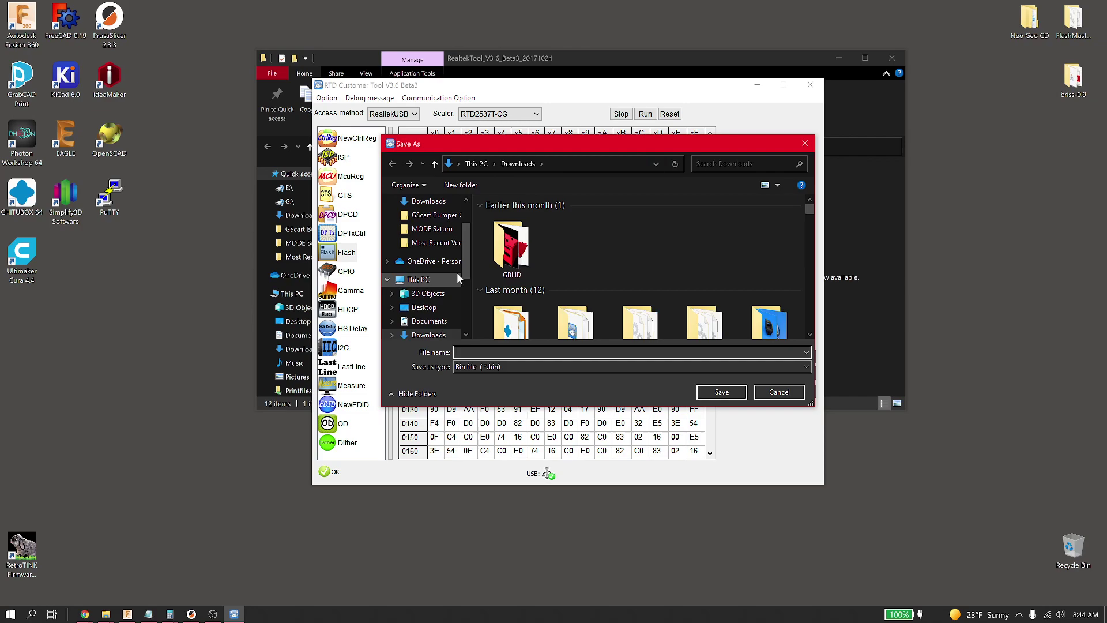
scroll(467, 248, "up", 1)
scroll(467, 248, "up", 1)
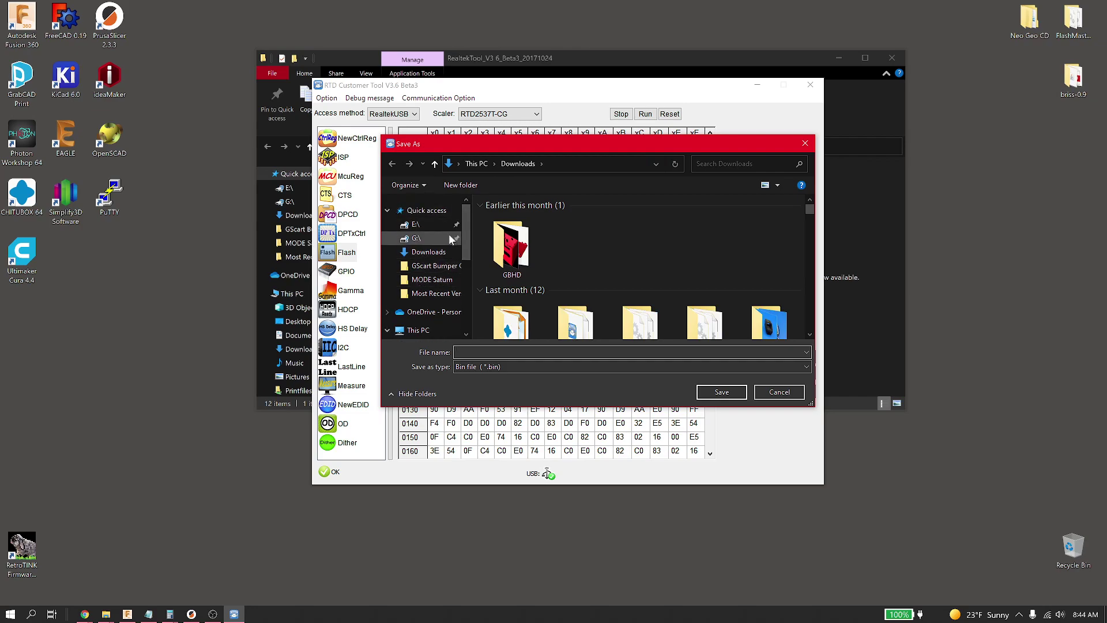
scroll(436, 300, "down", 1)
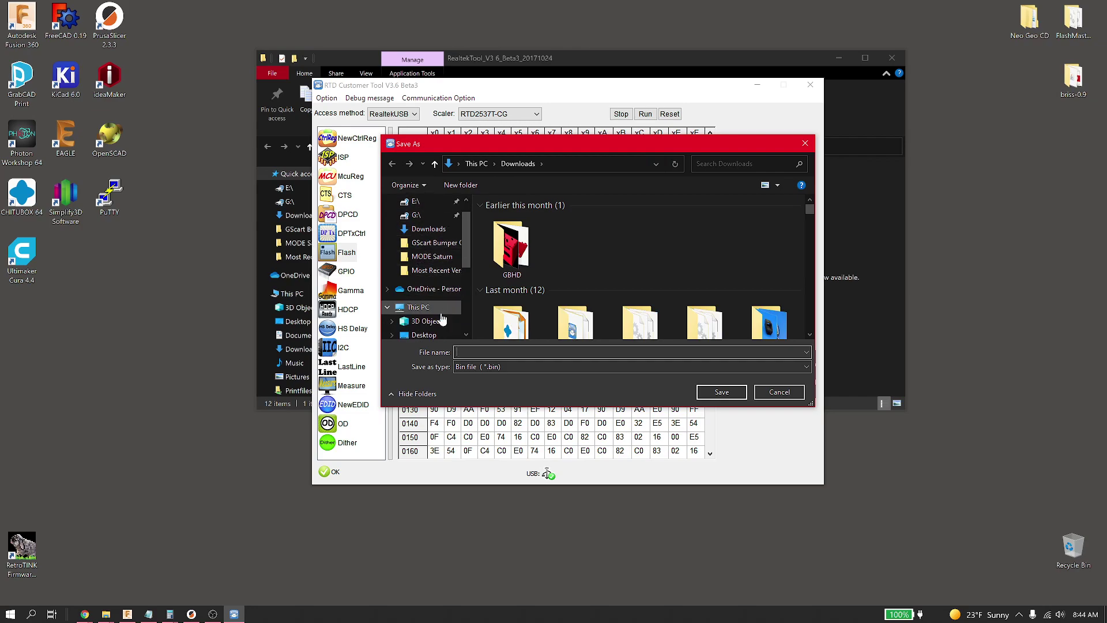
left_click(433, 321)
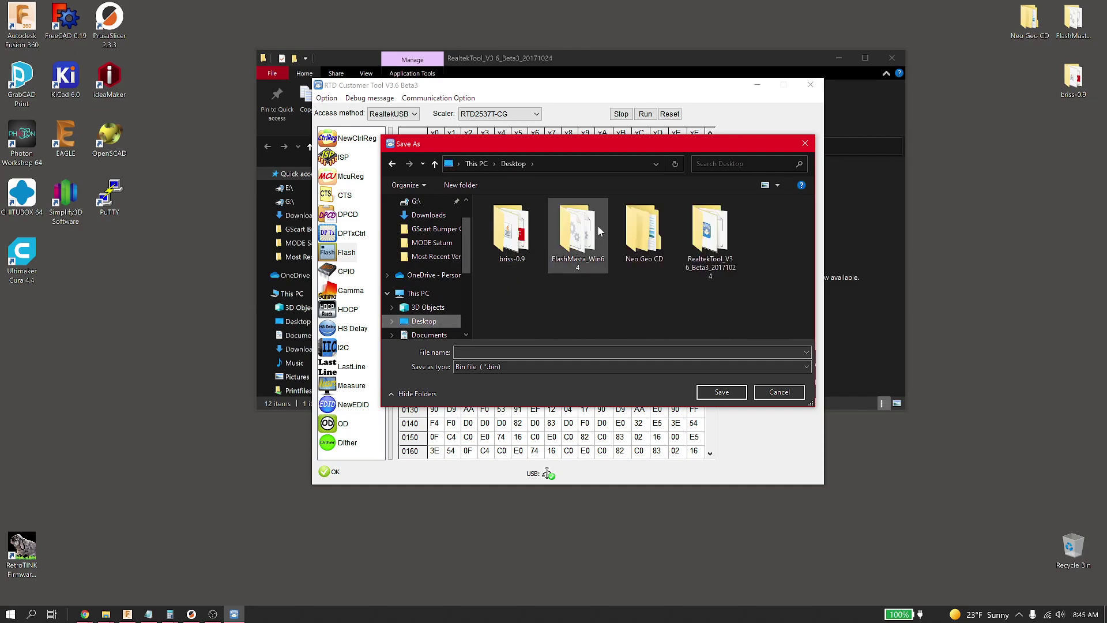
double_click(717, 227)
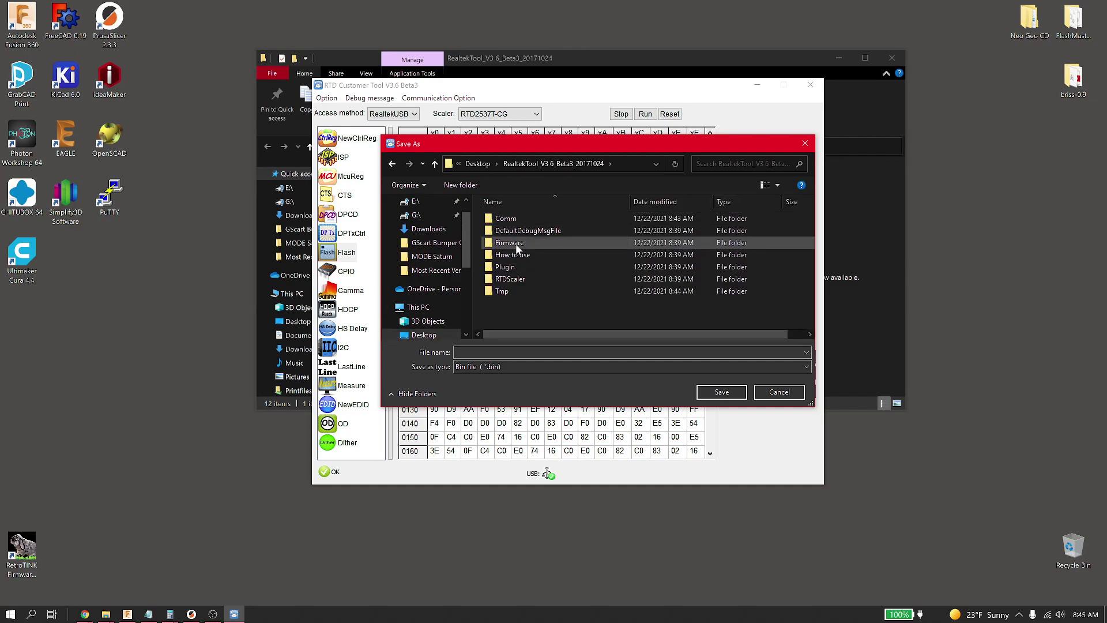
left_click(518, 243)
double_click(518, 243)
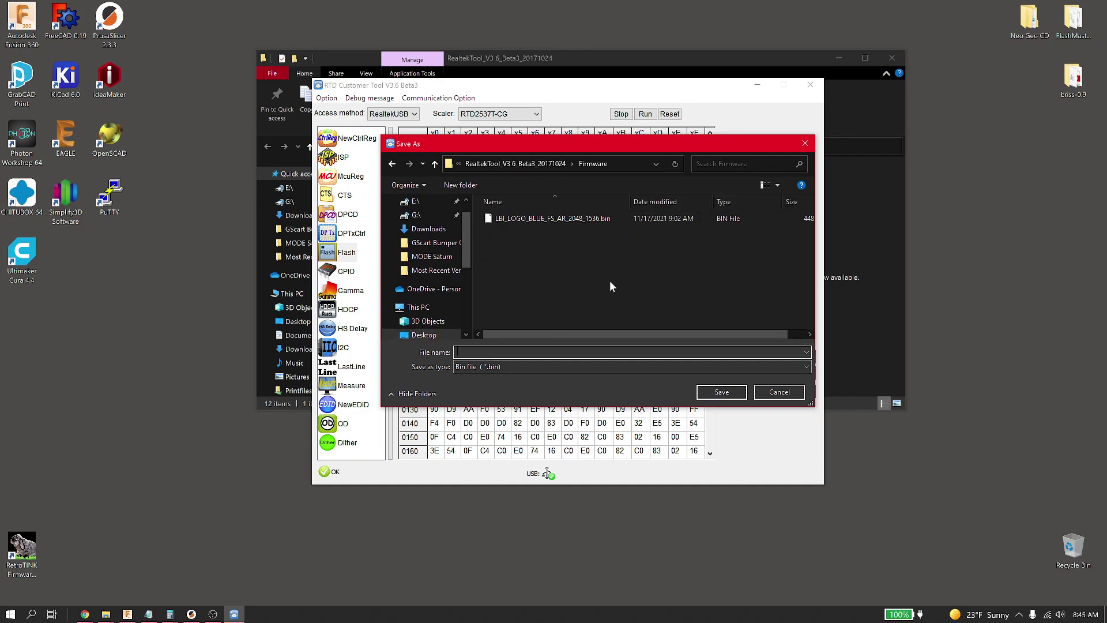
type("backup")
left_click(721, 392)
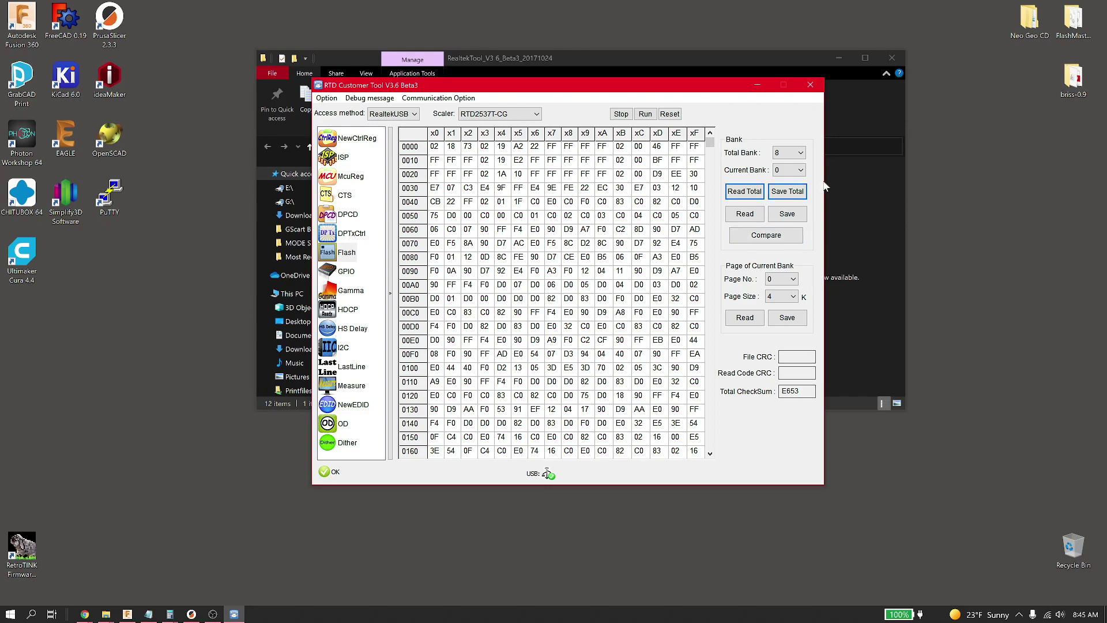
- Compare the flash contents just read against backup.bin
left_click(778, 236)
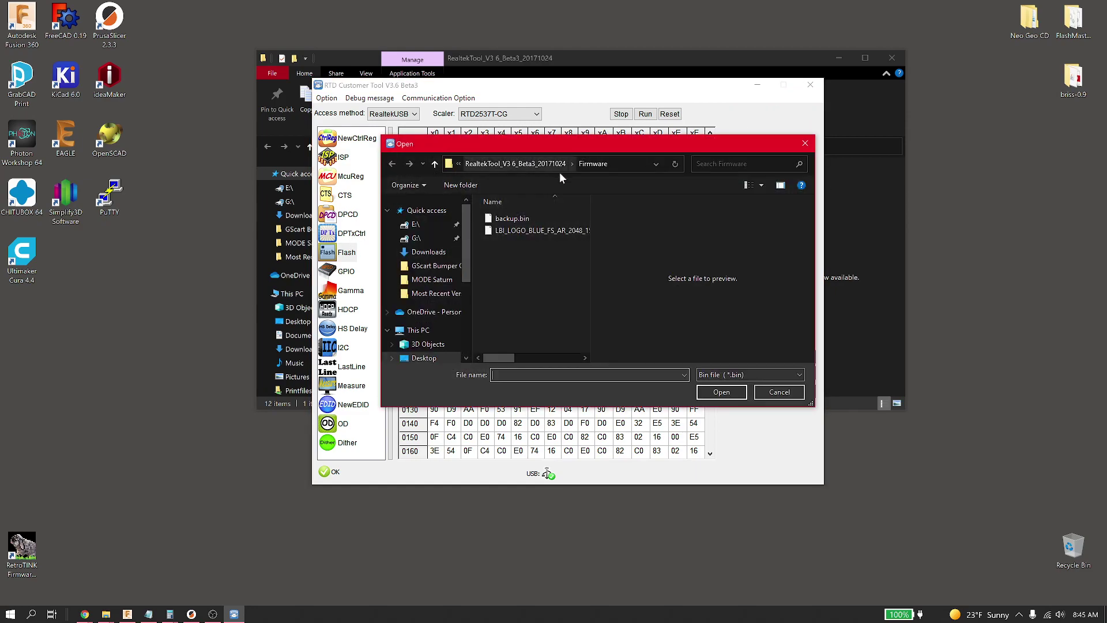
left_click(521, 222)
left_click(721, 392)
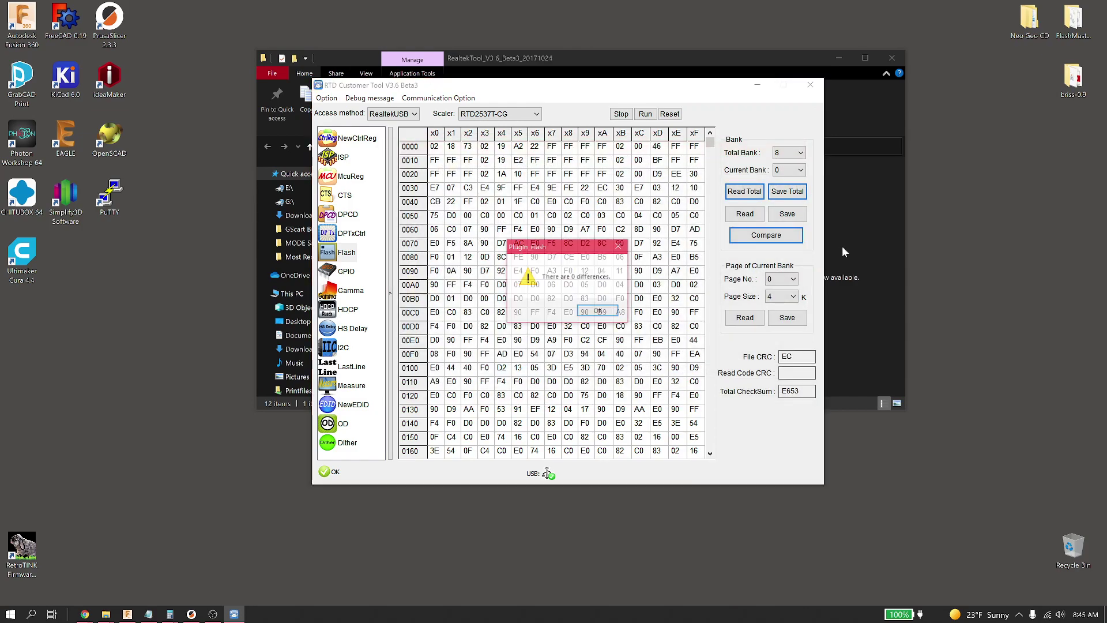
left_click(586, 312)
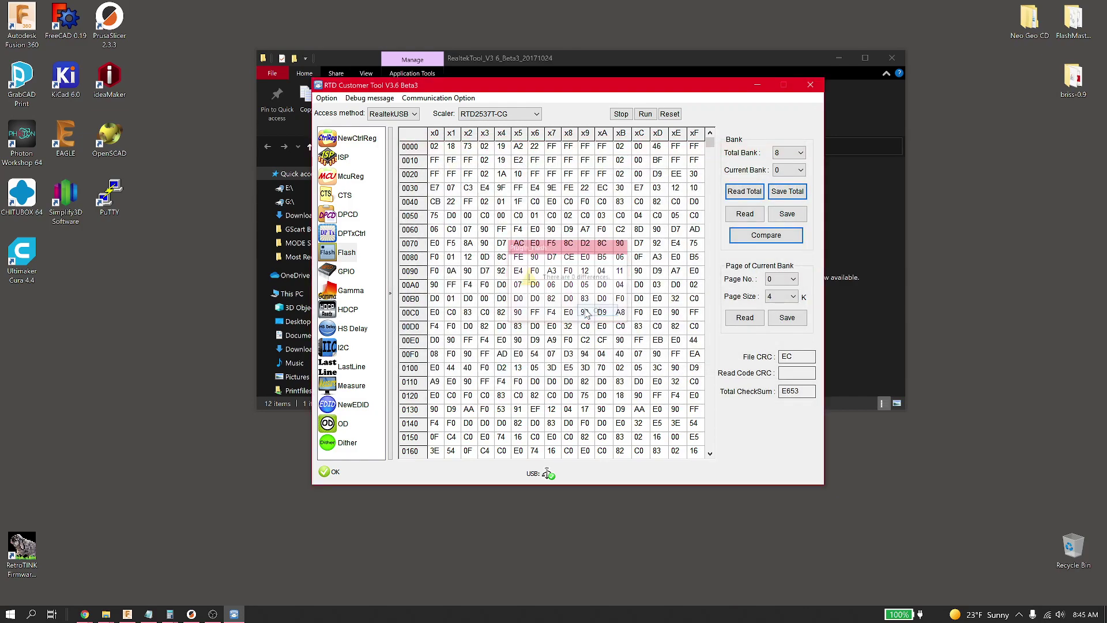
- Compare the flash contents against the new firmware file LBI_LOGO_BLUE_FS_AR_2048_1536.bin
left_click(767, 235)
left_click(527, 230)
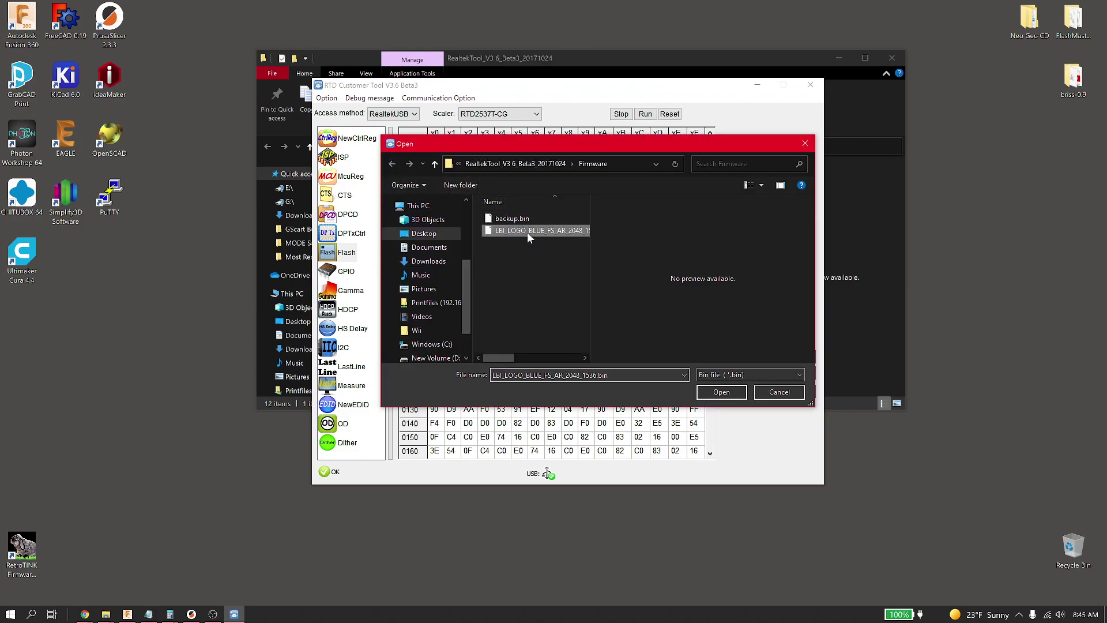
left_click(717, 392)
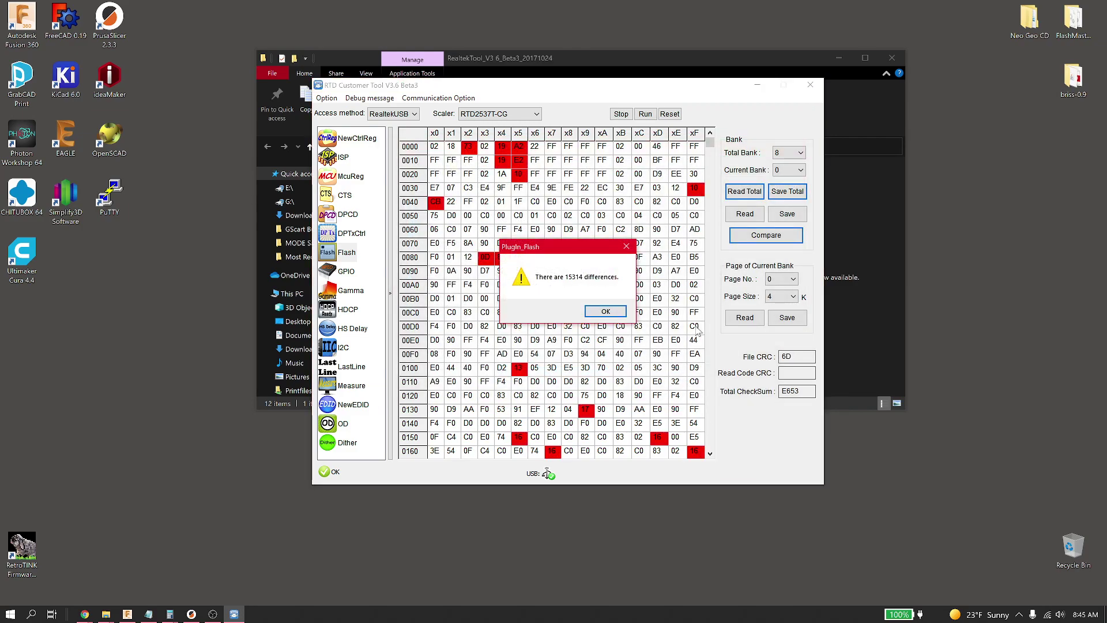
left_click(605, 312)
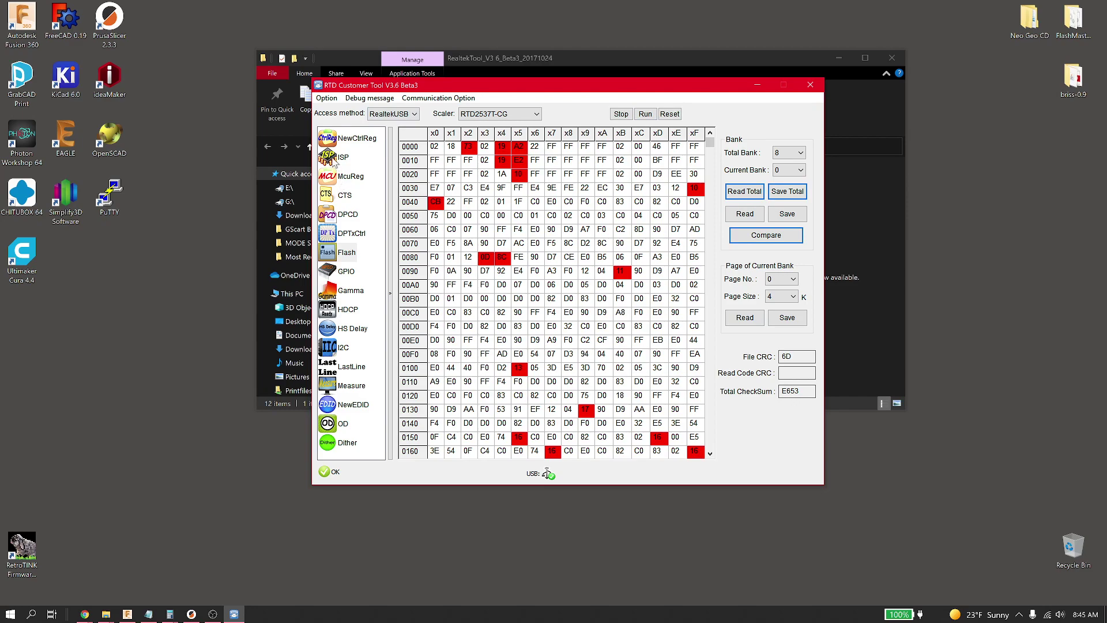
- Load LBI_LOGO_BLUE_FS_AR_2048_1536.bin from the RealtekTool Firmware folder starting at ISP bank 0, and start flashing it with Auto function and 1 To 1 type
left_click(333, 161)
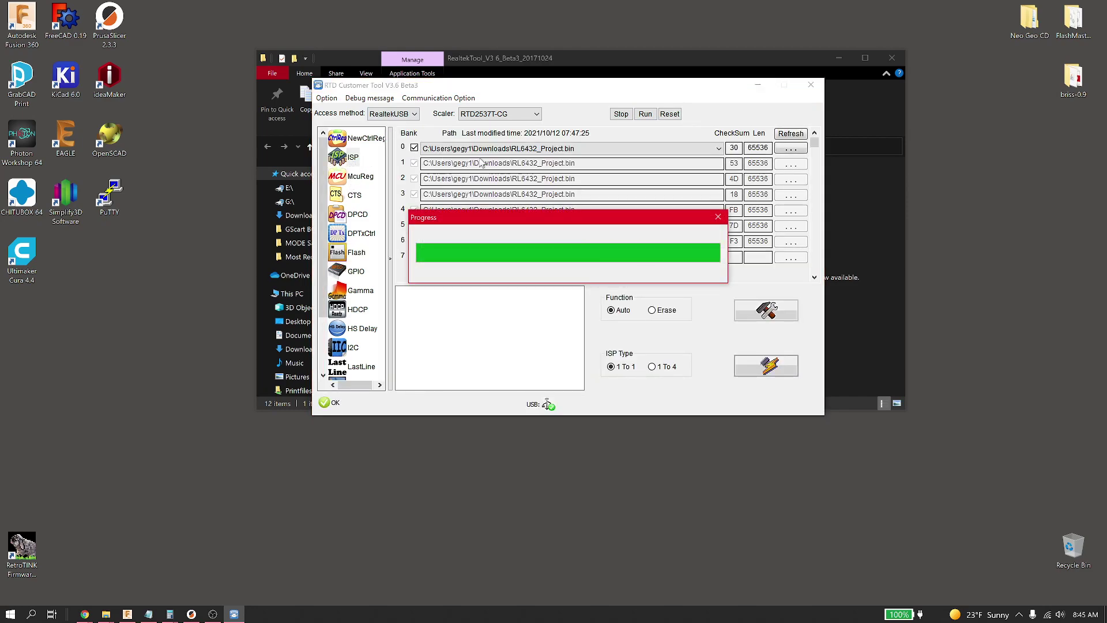
left_click(791, 149)
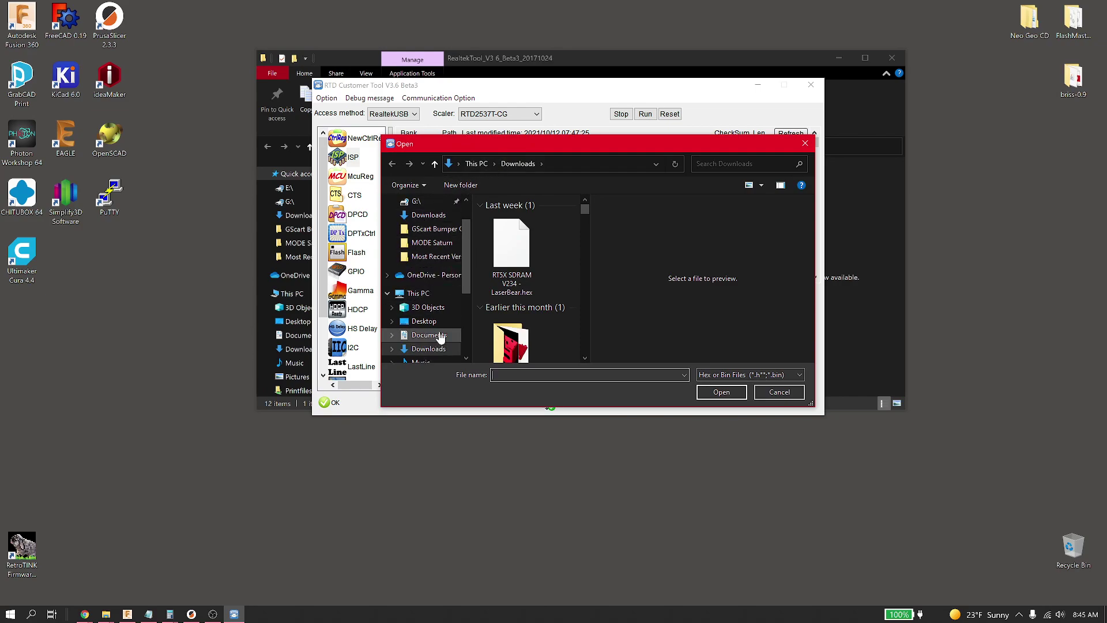
scroll(441, 323, "down", 2)
left_click(441, 294)
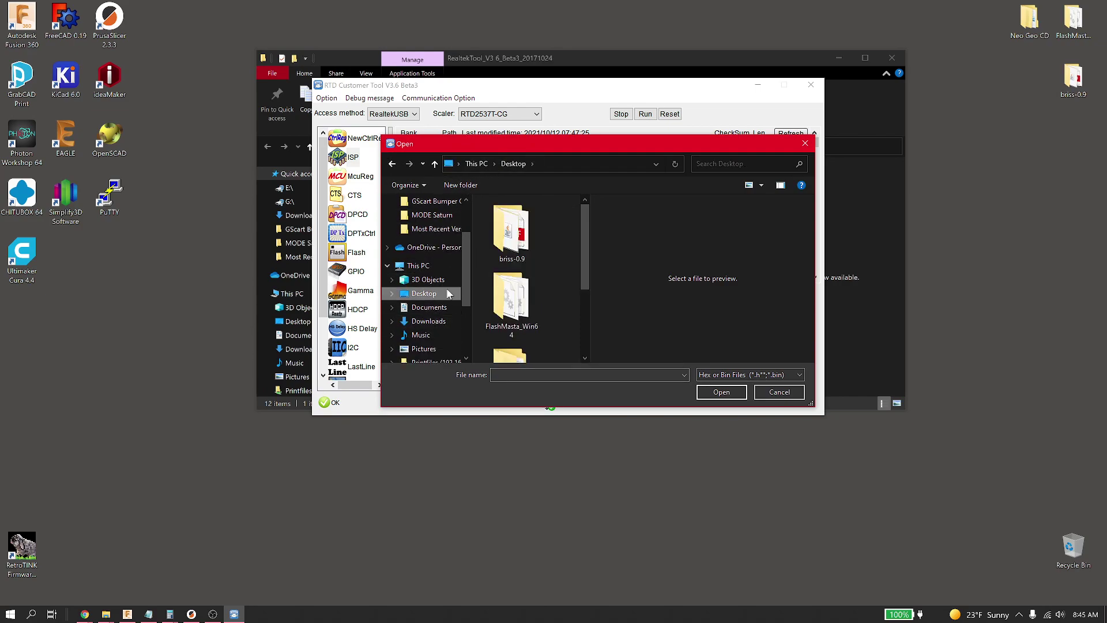
scroll(526, 310, "down", 2)
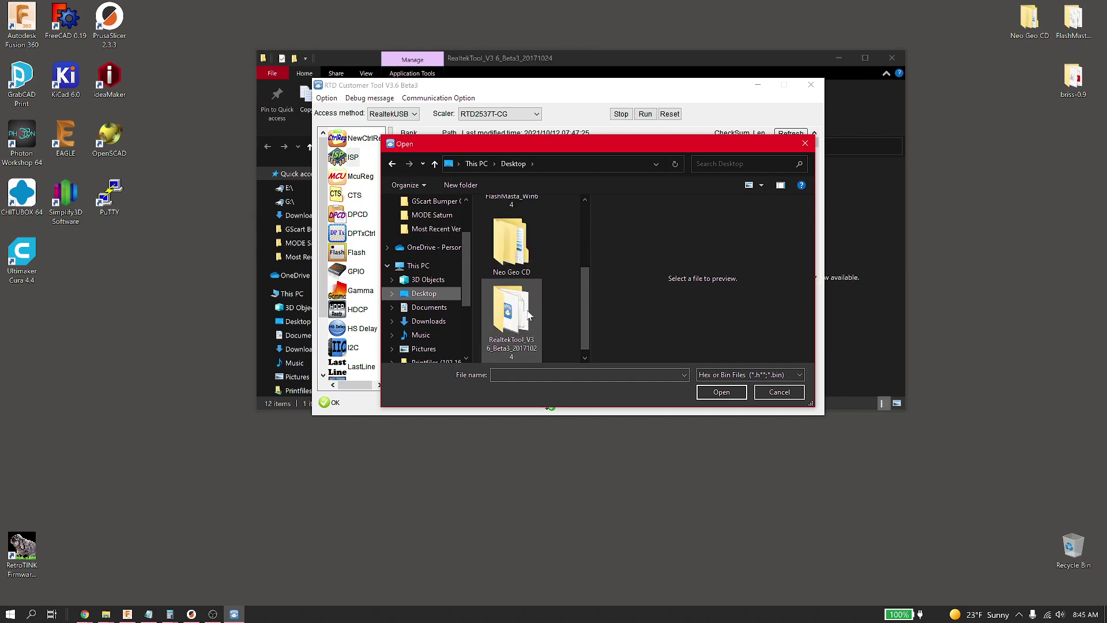
left_click(507, 328)
double_click(507, 329)
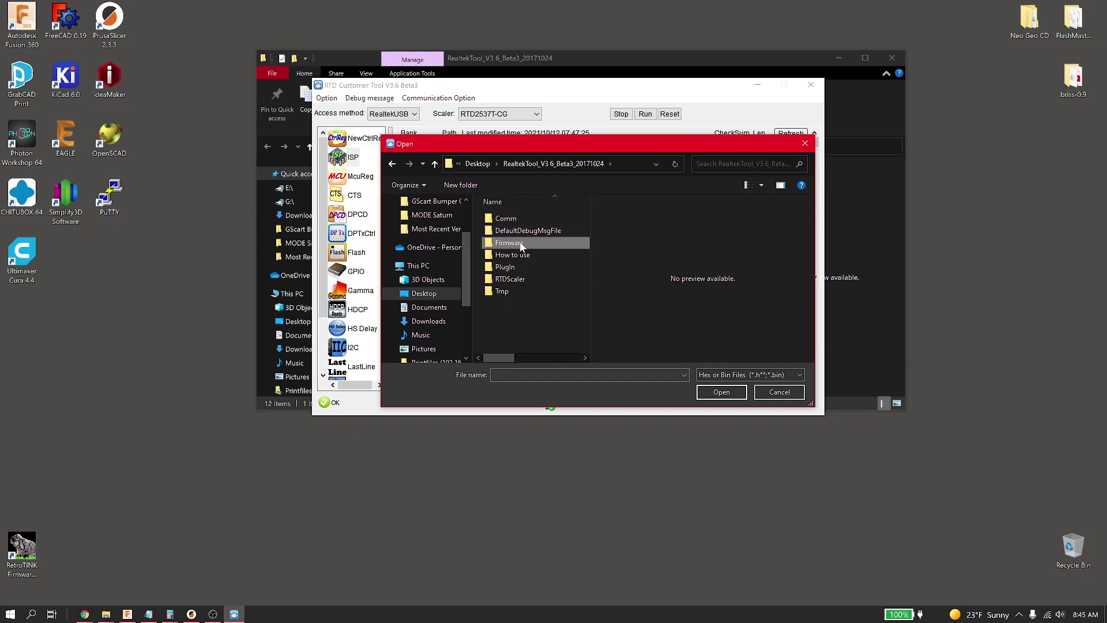
double_click(521, 244)
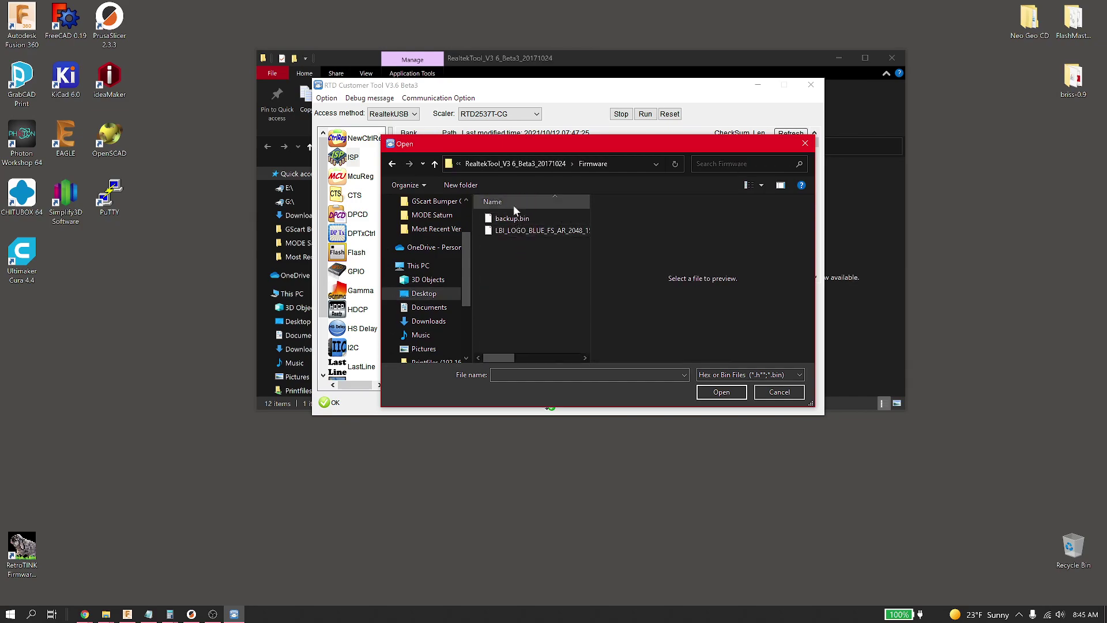
left_click(566, 232)
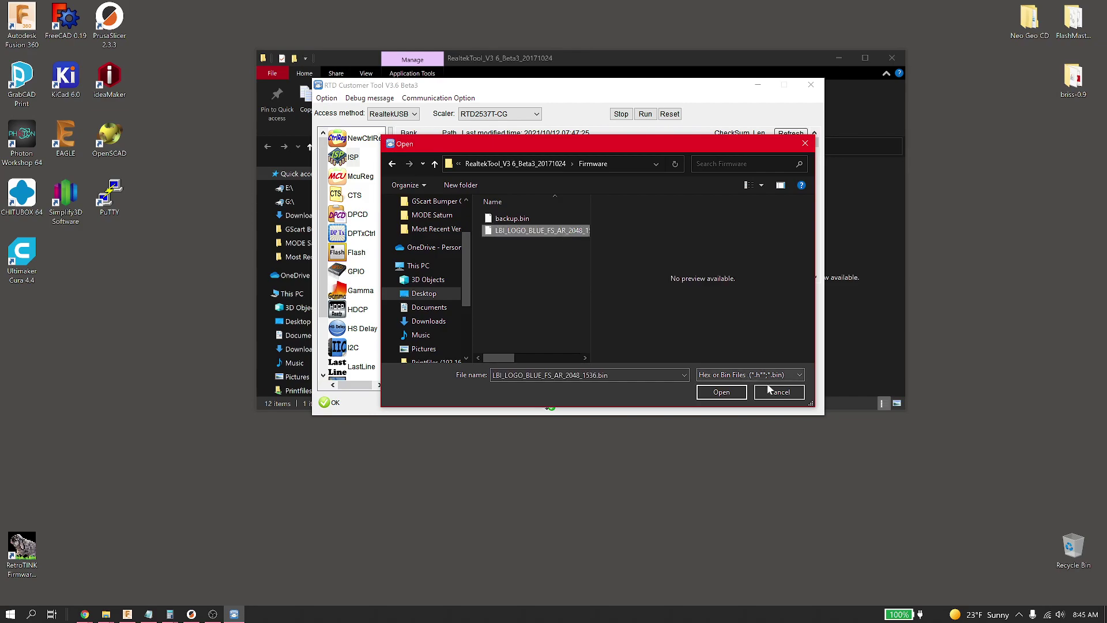
left_click(724, 392)
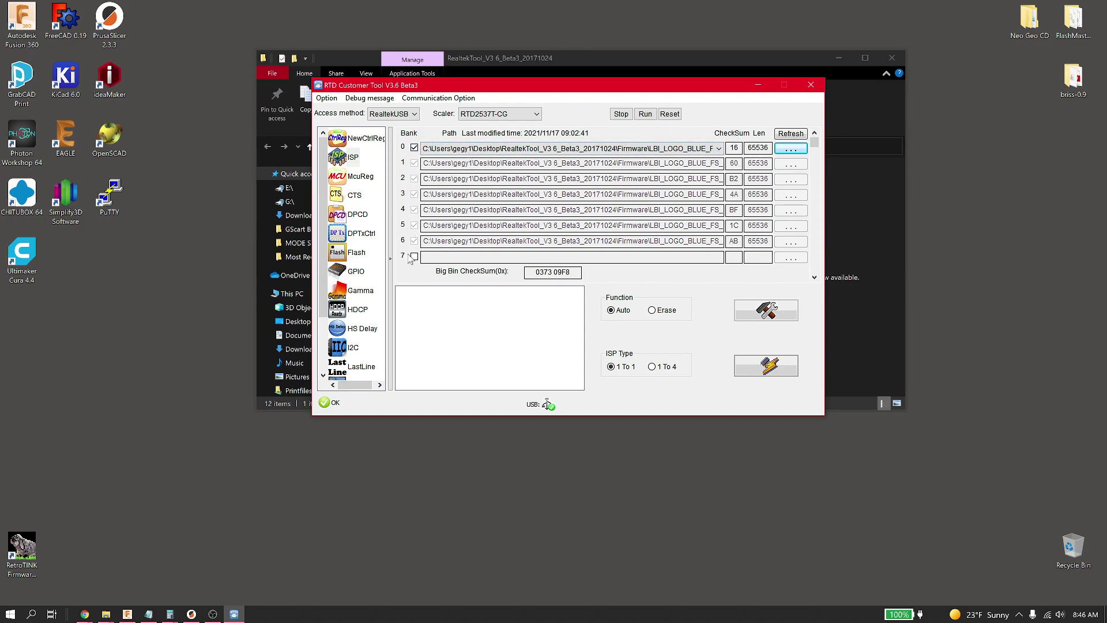
left_click(768, 366)
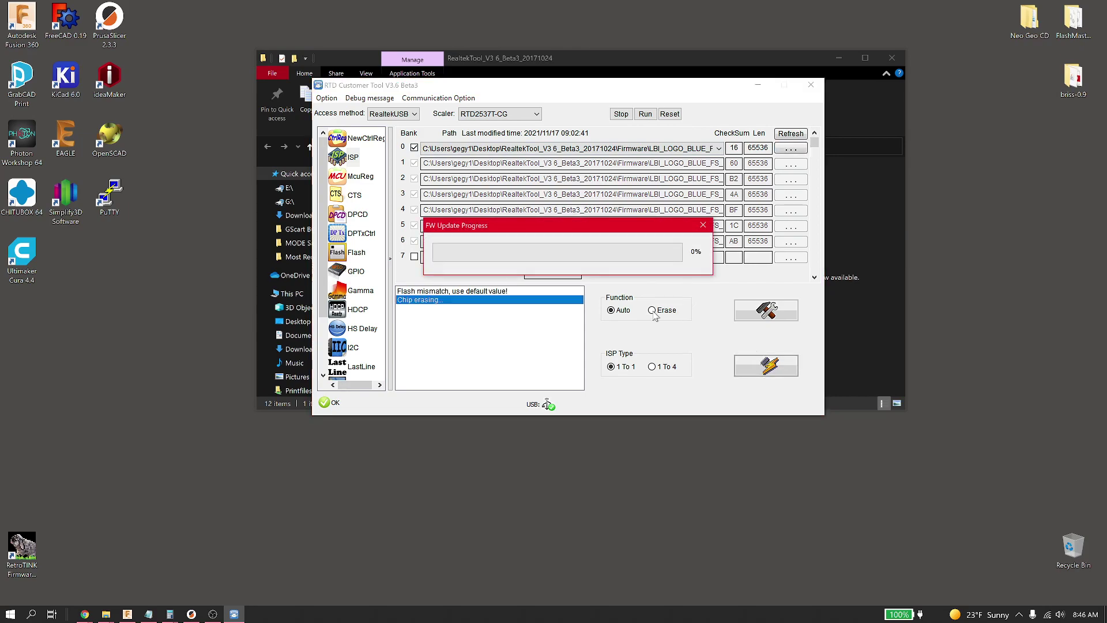